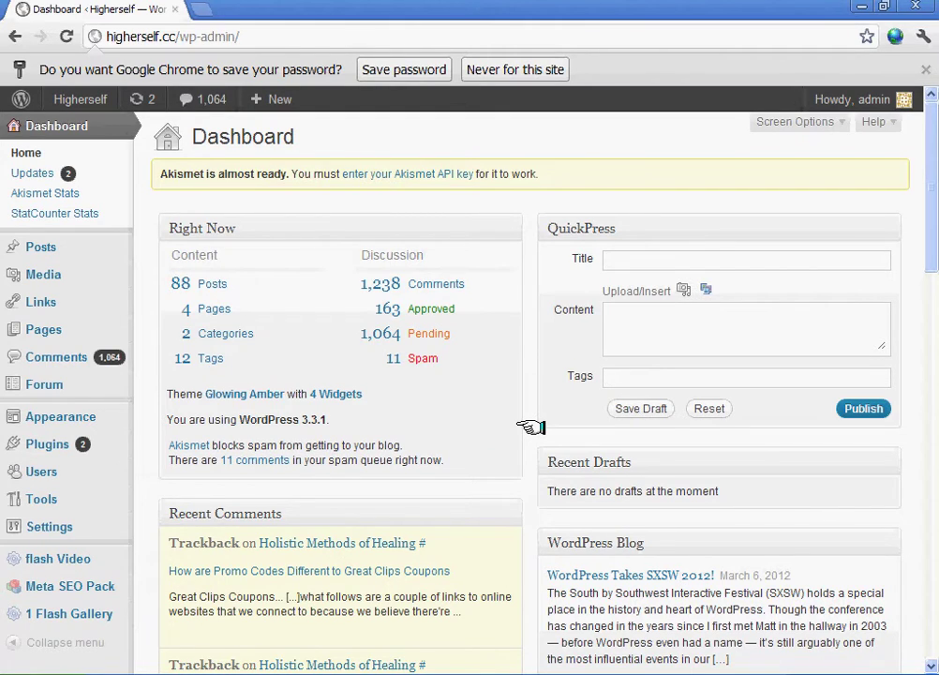
- Scroll through the Higherself Dashboard, which lists 88 posts, 4 pages and 1,238 comments
scroll(530, 427, "down", 20)
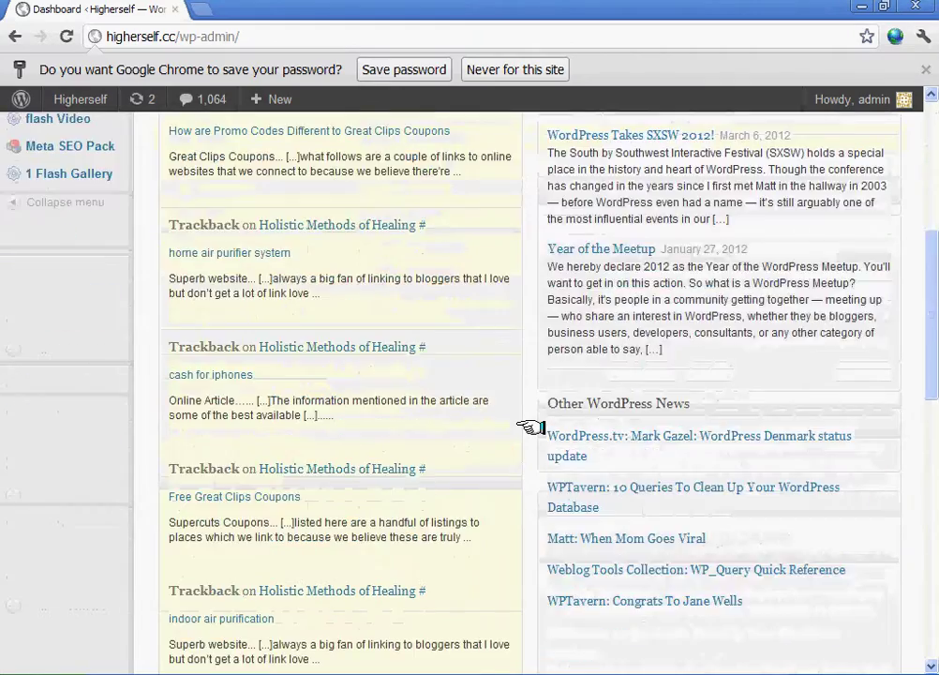
scroll(530, 428, "up", 10)
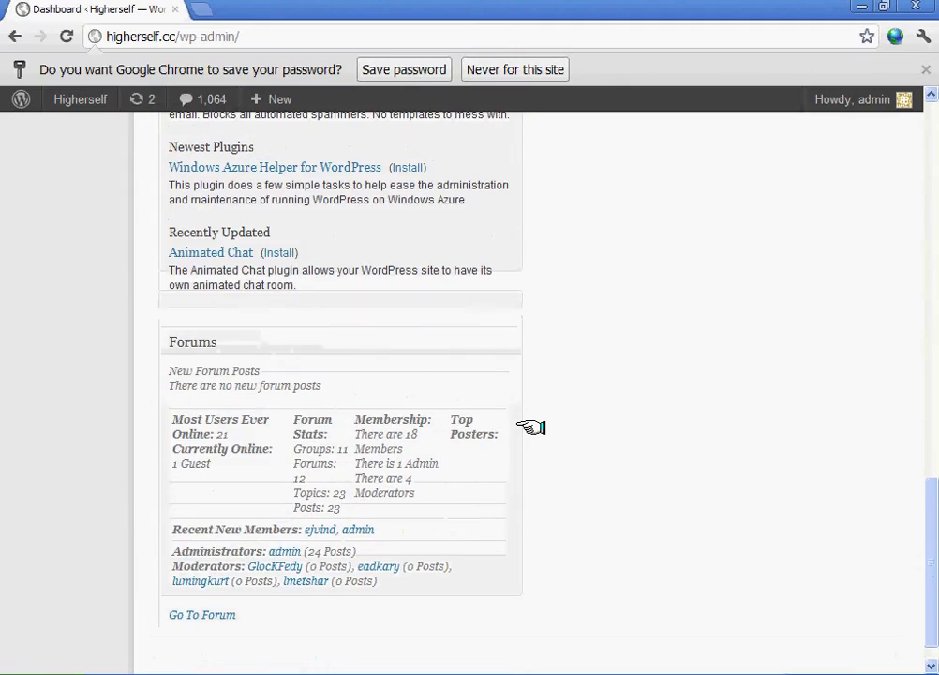
scroll(530, 428, "up", 8)
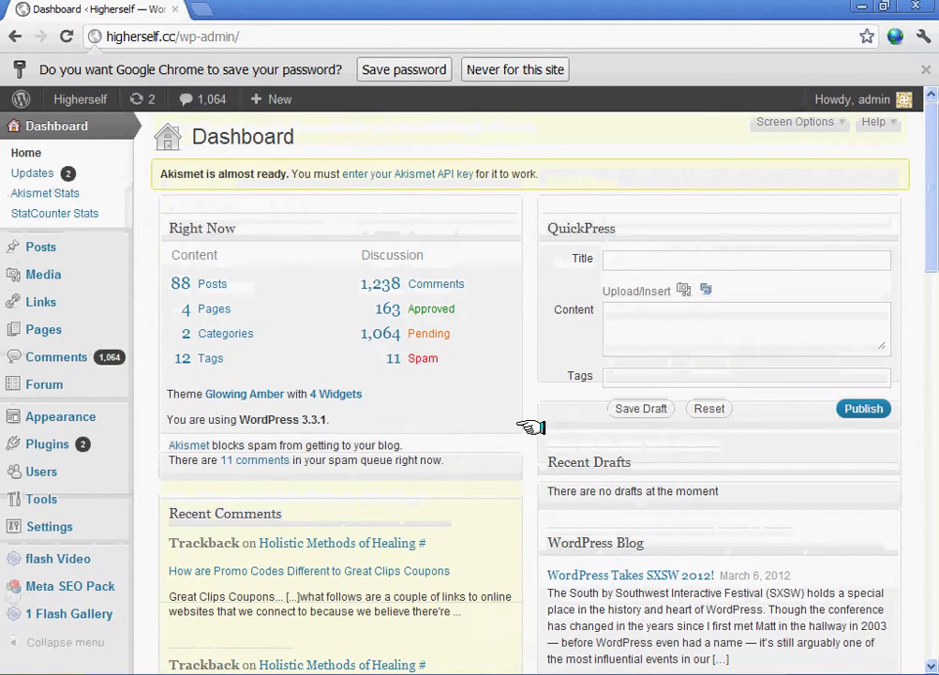
mouse_move(81, 100)
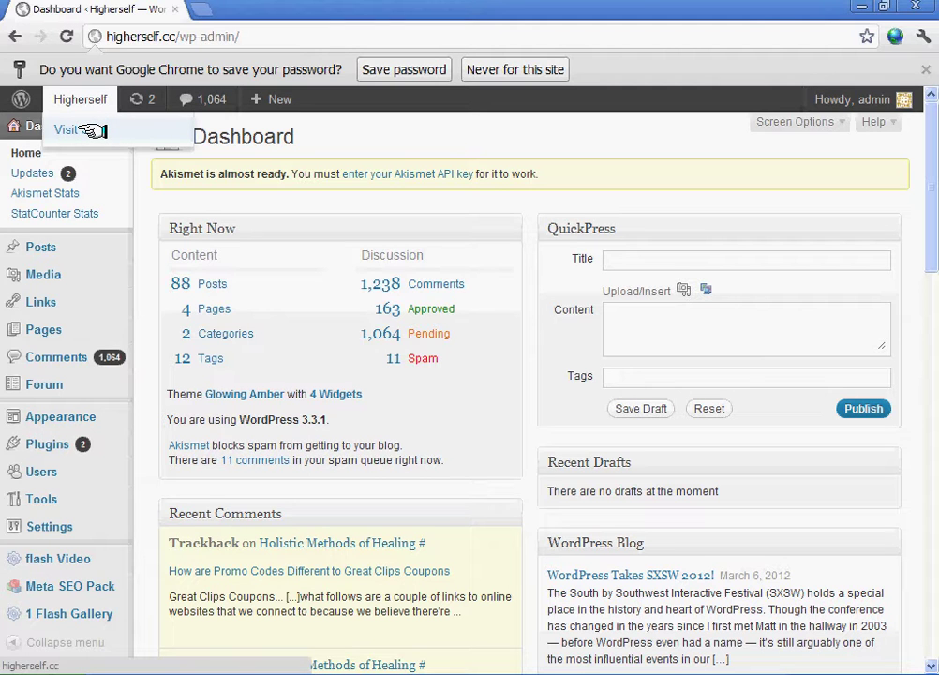
- Visit the public Higherself front page, scroll through it, and open the Higherself Forum in a new tab
left_click(92, 131)
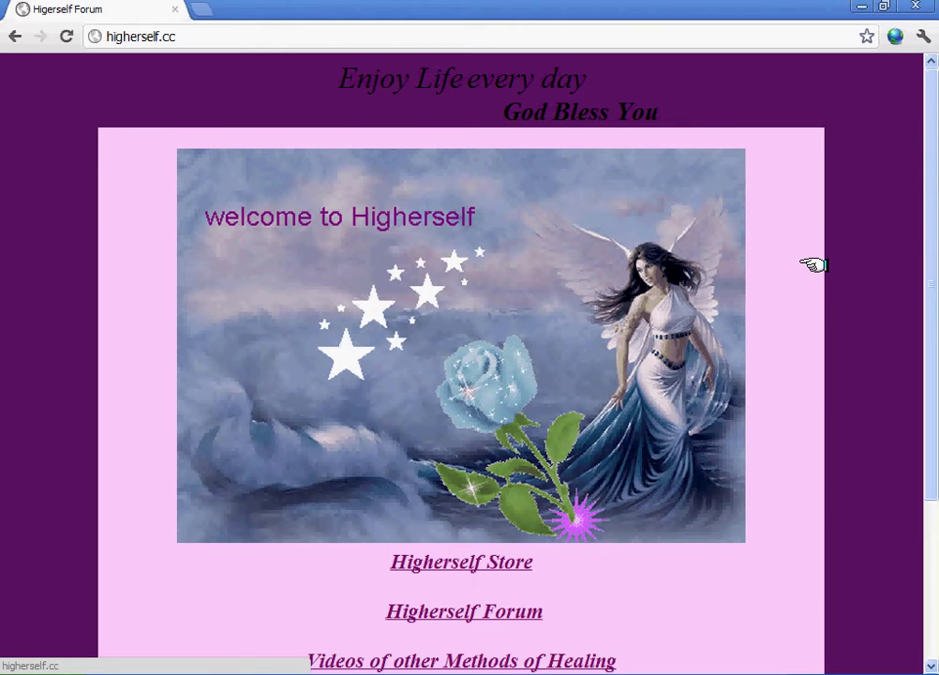
scroll(814, 266, "down", 3)
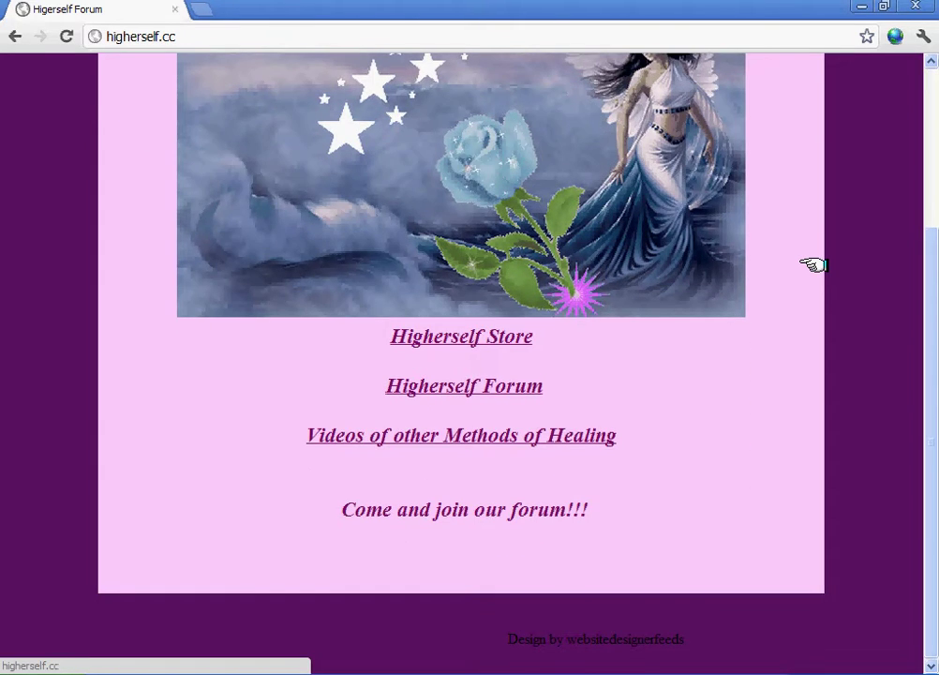
scroll(813, 266, "up", 3)
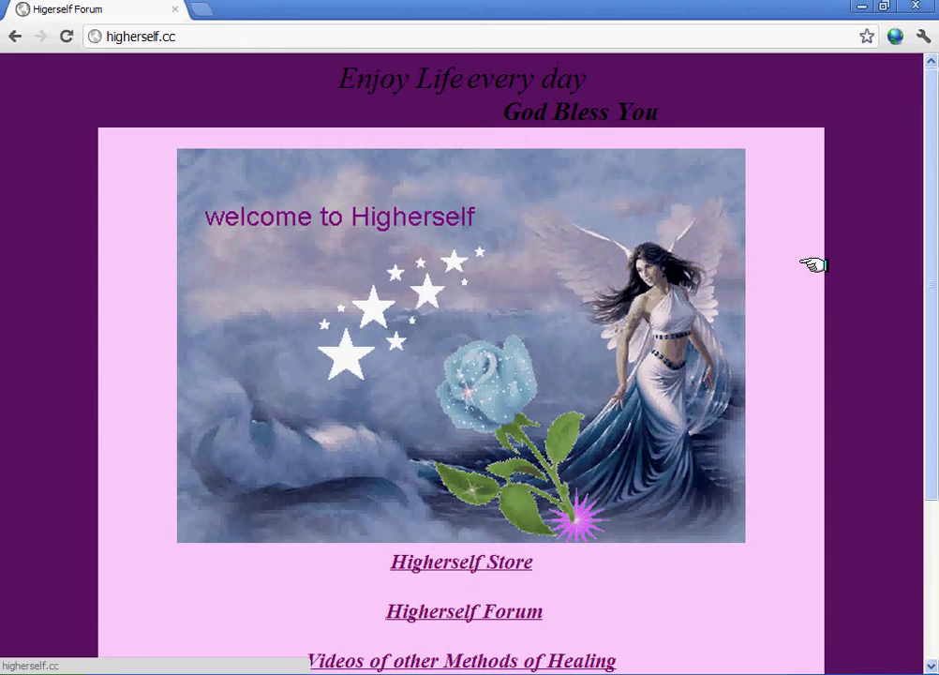
scroll(814, 266, "down", 3)
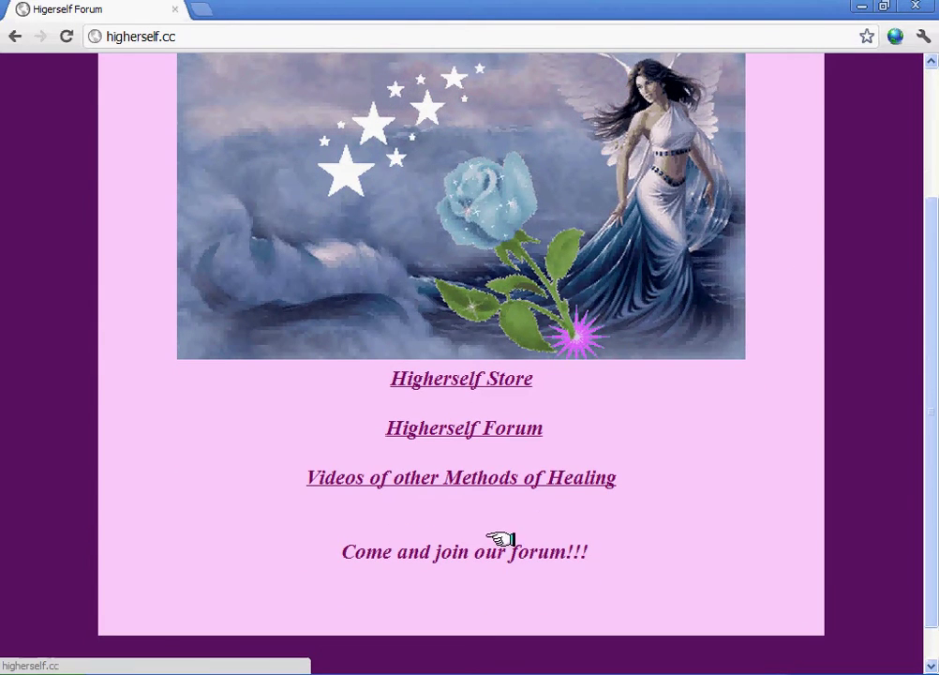
scroll(722, 209, "up", 3)
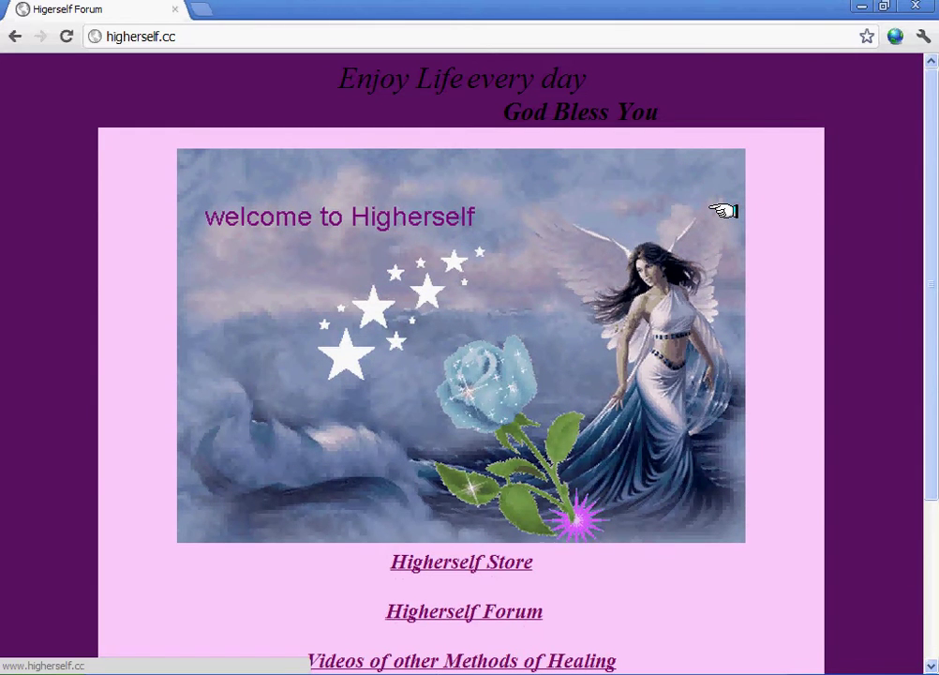
scroll(722, 210, "down", 1)
scroll(722, 210, "down", 3)
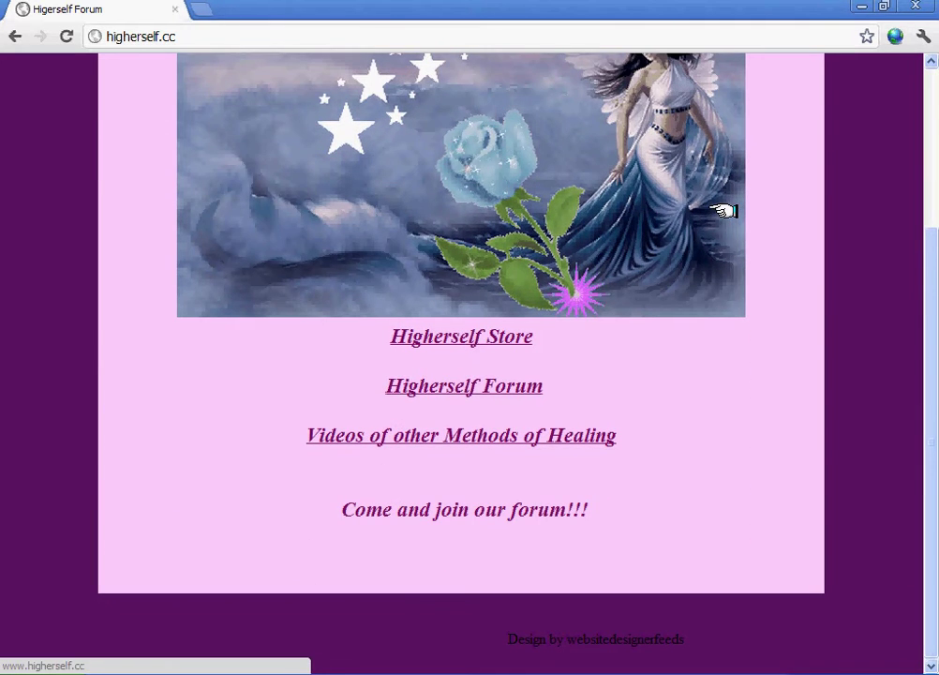
left_click(512, 387)
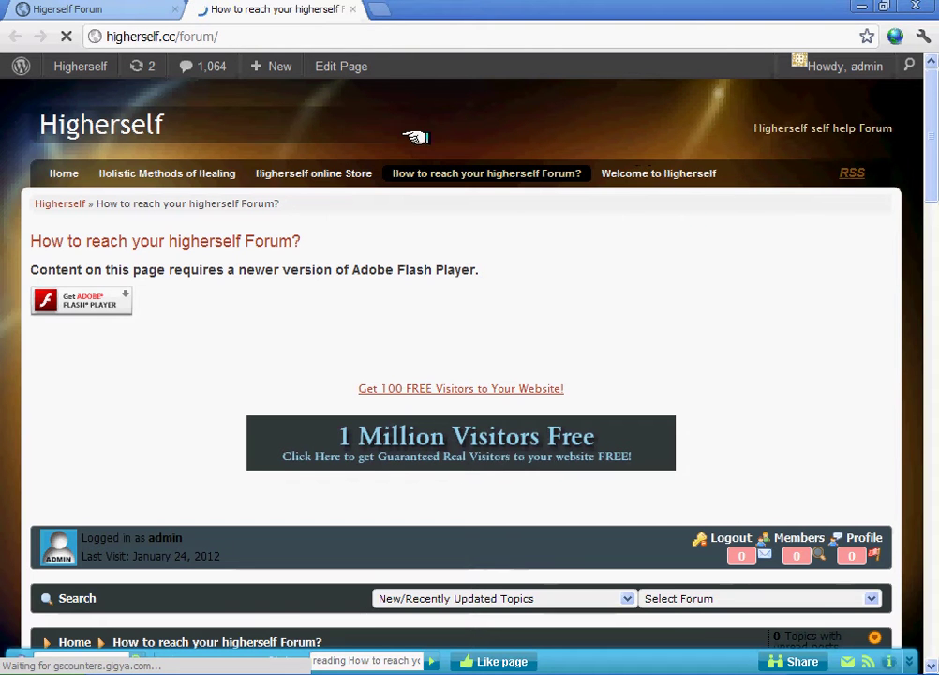
- Scroll the forum groups (Law of Attraction, Crystal Therapy, Vedic astrology) to the Simple:Press footer and back
scroll(292, 460, "down", 7)
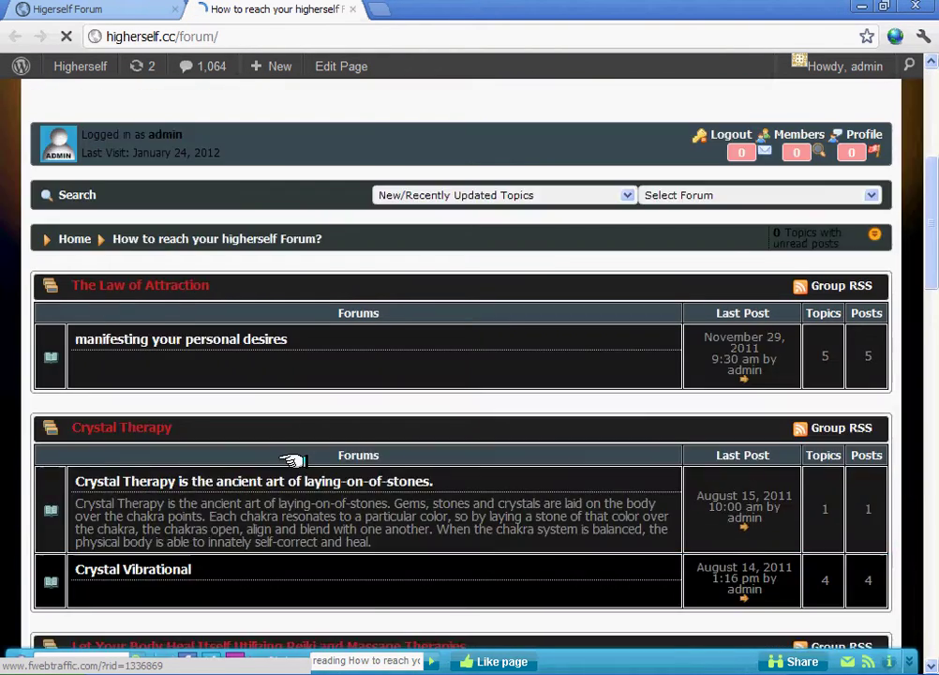
scroll(292, 459, "down", 6)
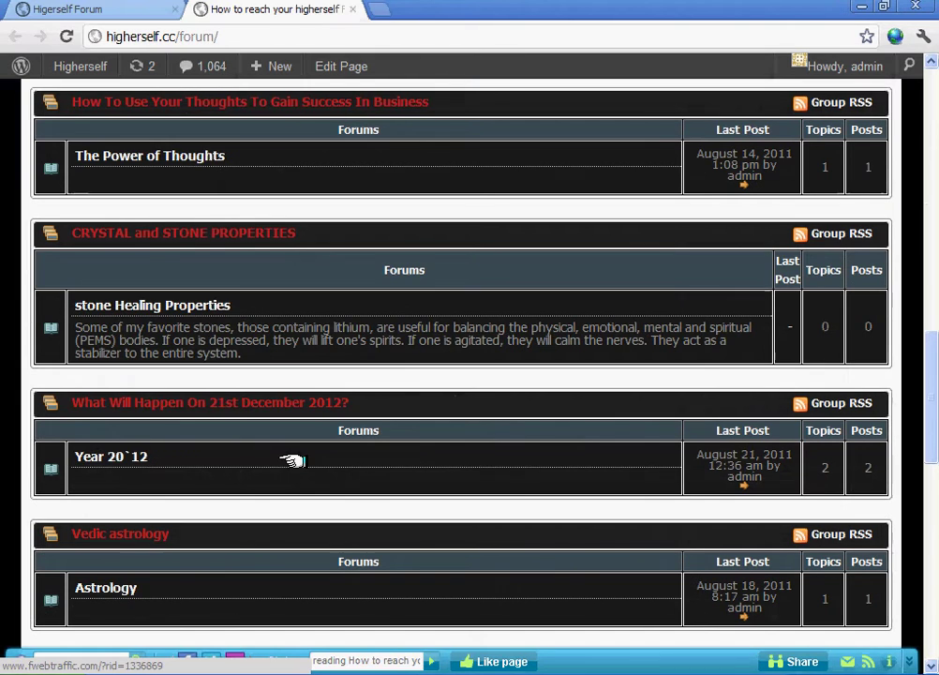
scroll(292, 459, "down", 8)
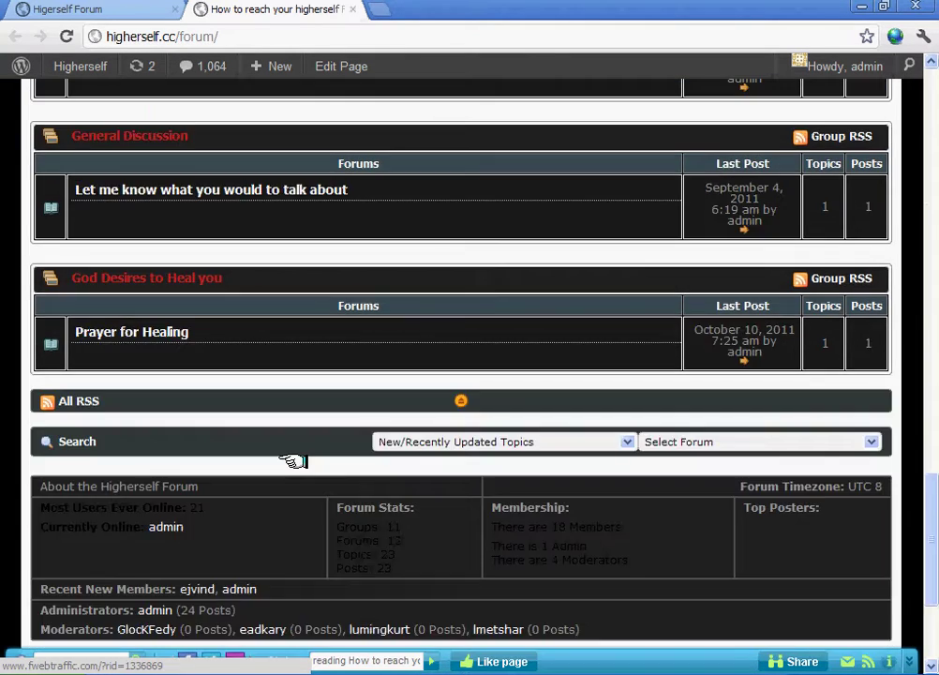
scroll(292, 459, "up", 5)
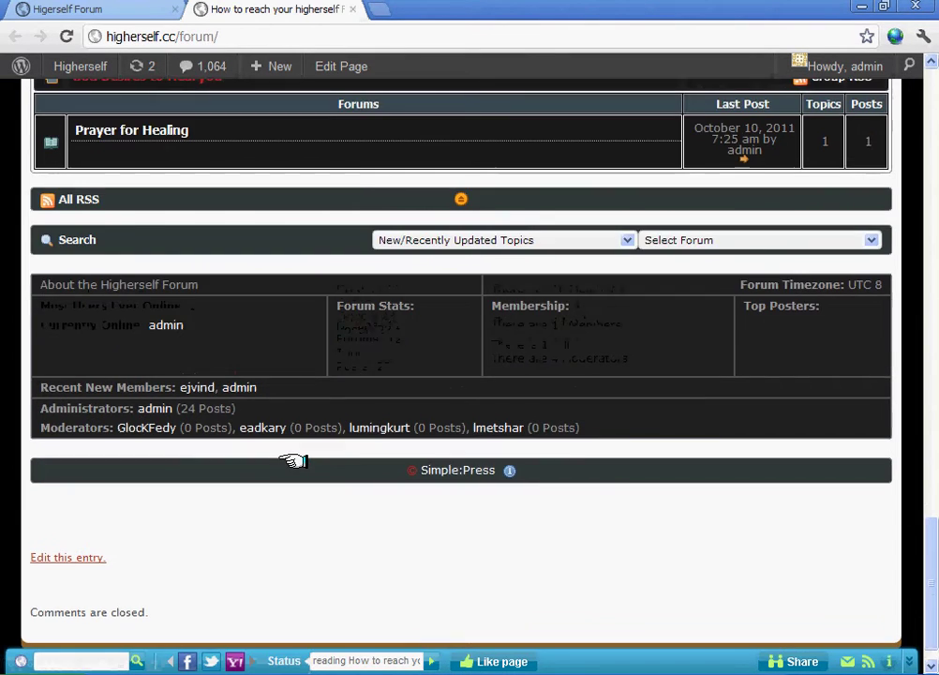
scroll(292, 462, "up", 9)
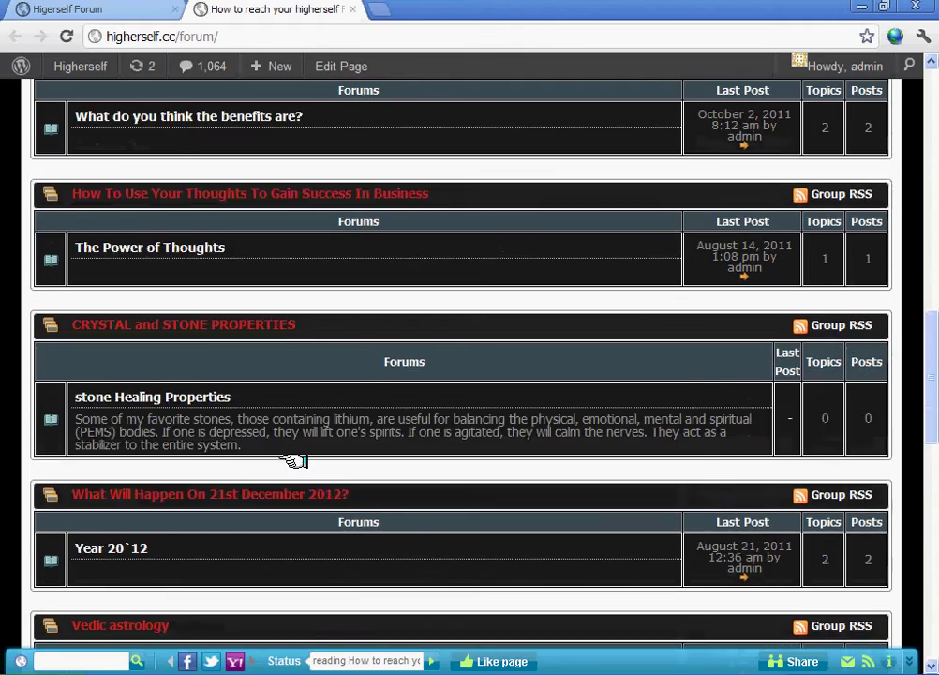
scroll(293, 460, "up", 7)
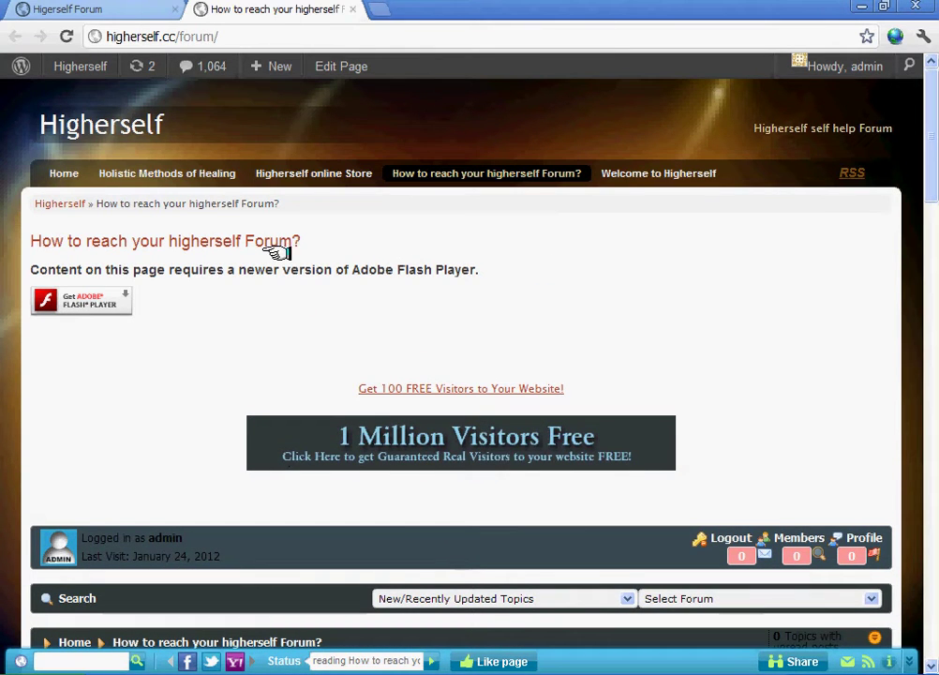
left_click(166, 173)
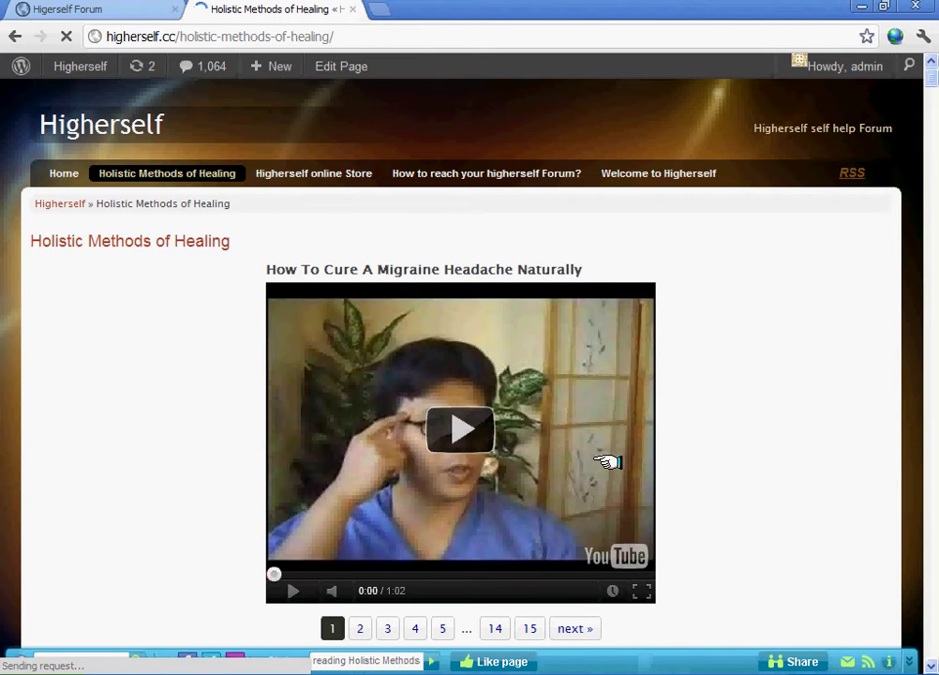
scroll(620, 476, "down", 5)
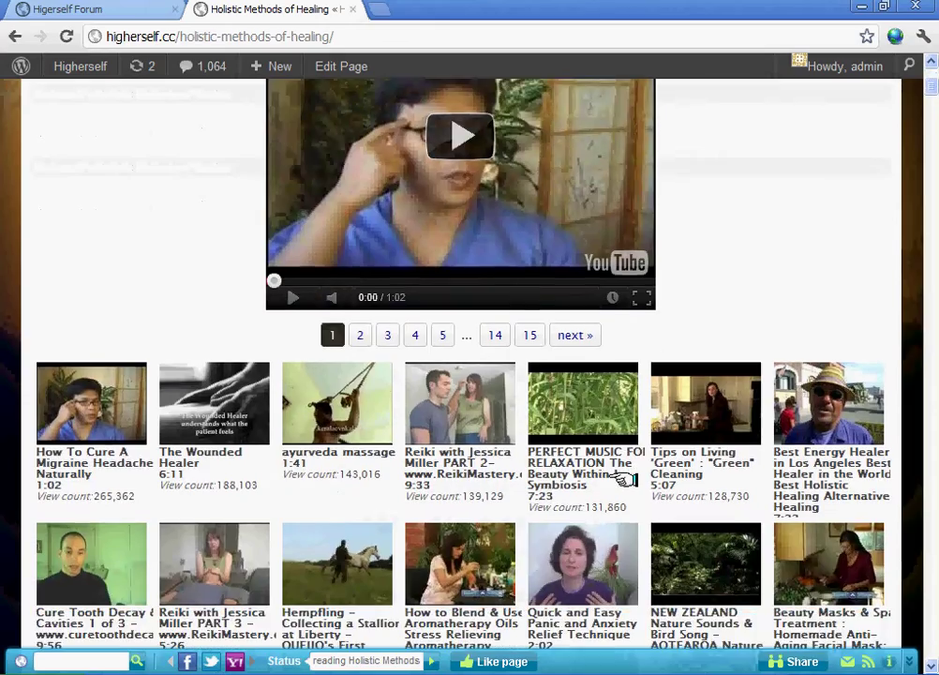
scroll(623, 478, "down", 10)
scroll(623, 479, "up", 1)
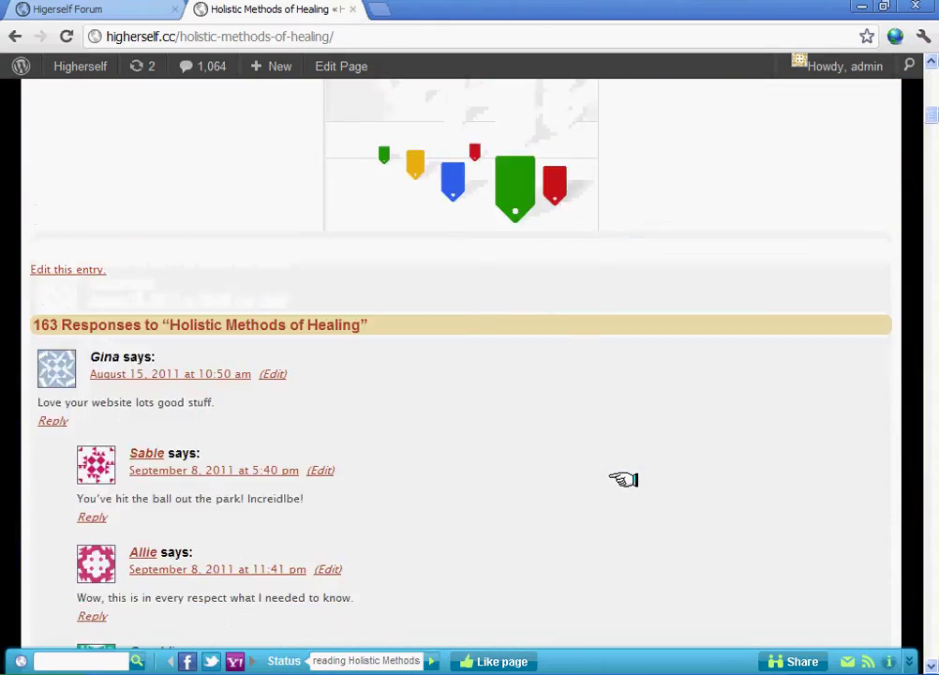
scroll(623, 479, "up", 10)
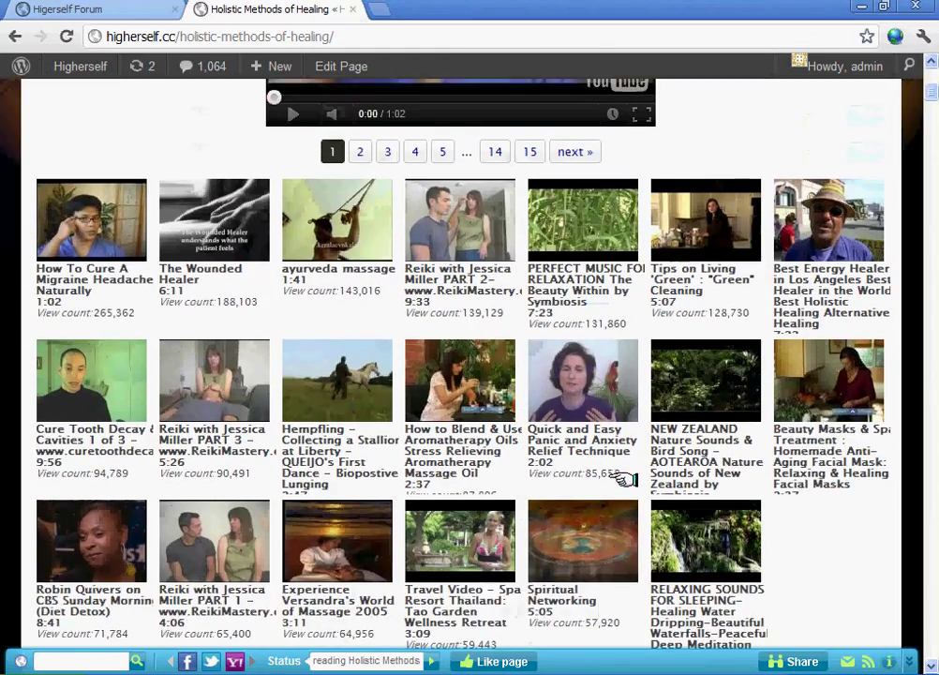
scroll(620, 478, "up", 5)
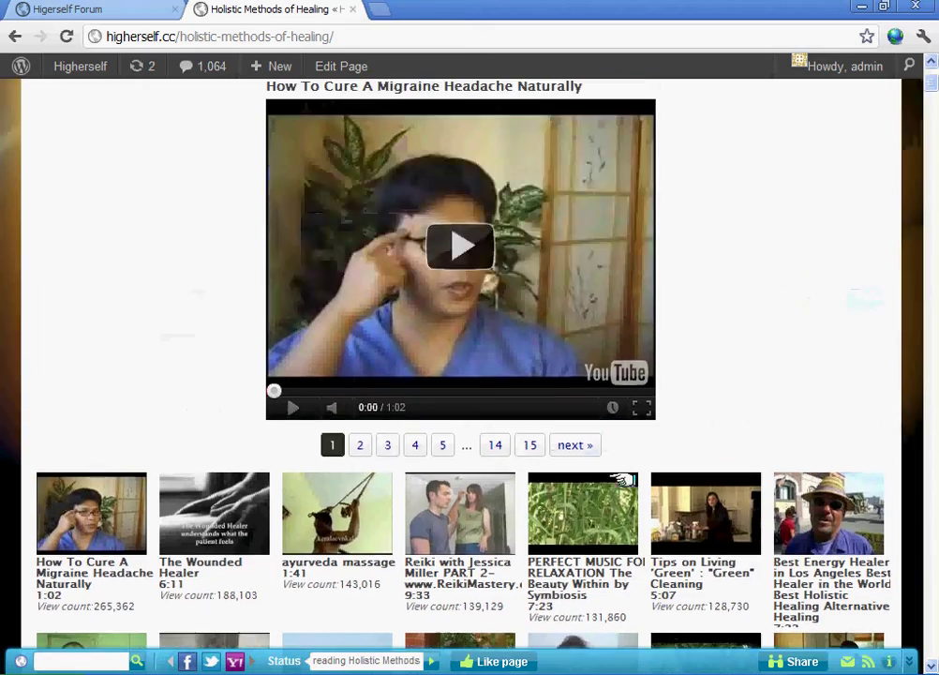
scroll(623, 479, "up", 3)
scroll(623, 479, "down", 6)
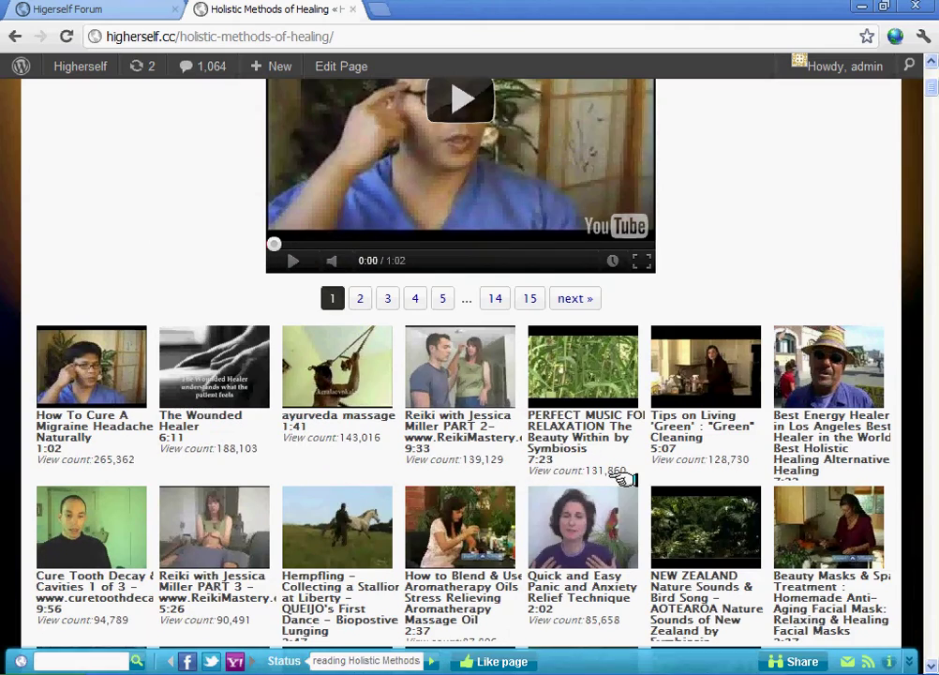
scroll(623, 479, "down", 4)
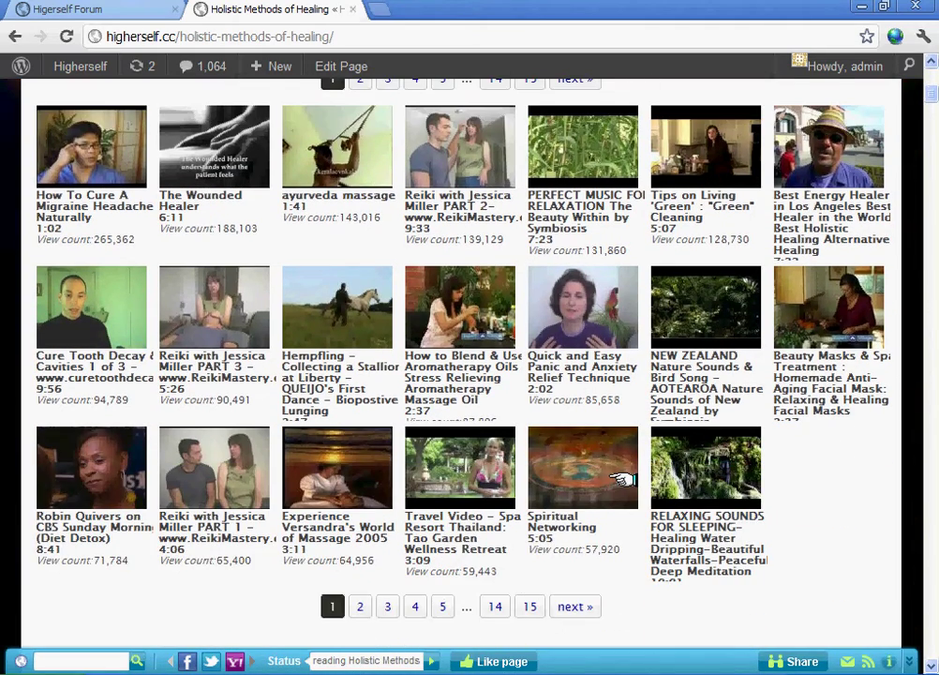
scroll(623, 479, "down", 3)
scroll(624, 479, "up", 2)
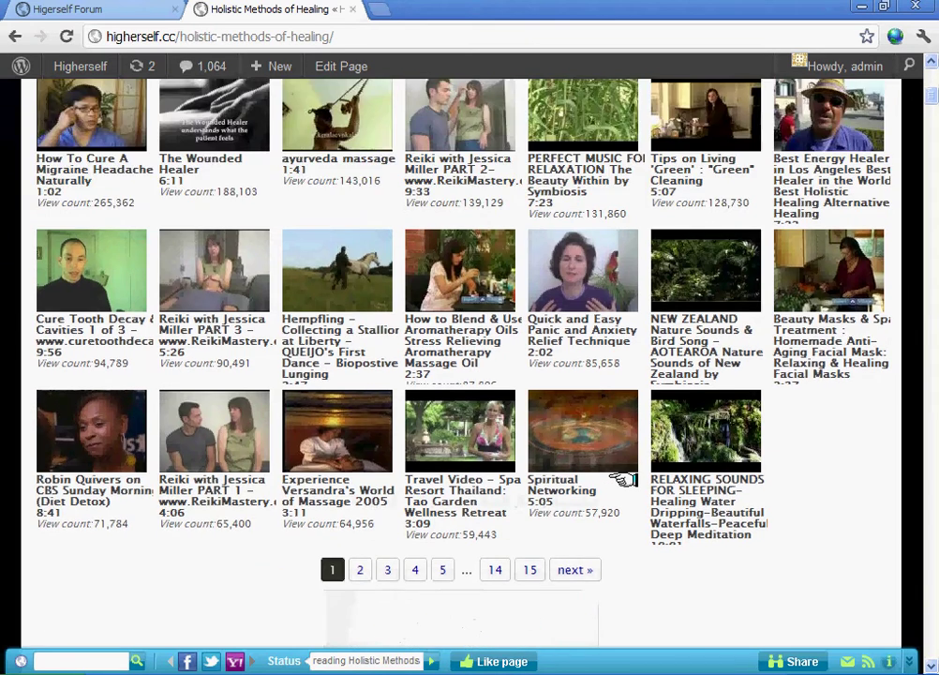
scroll(623, 479, "up", 10)
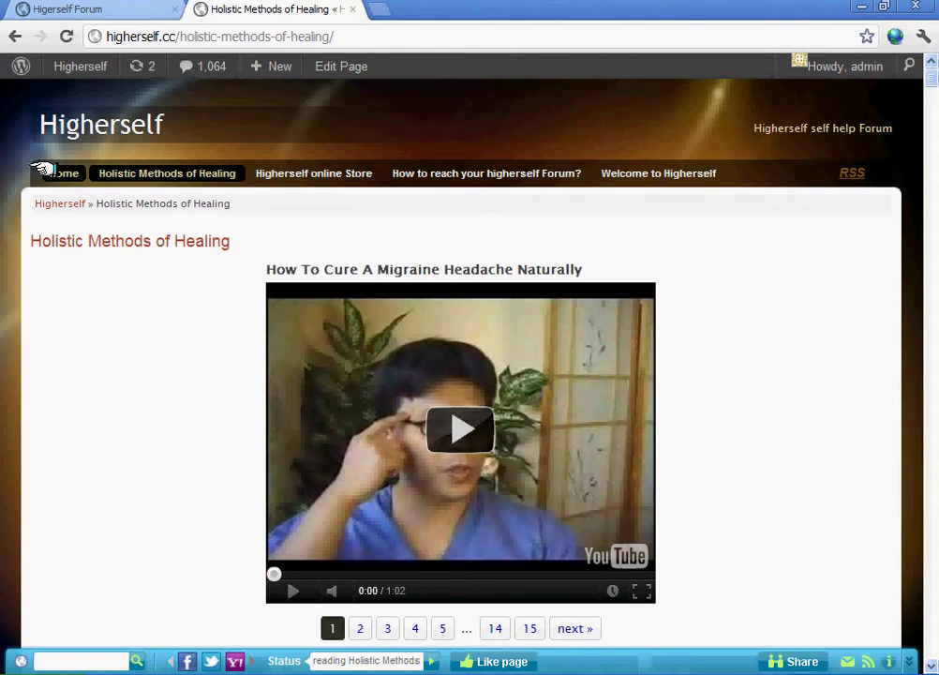
left_click(61, 174)
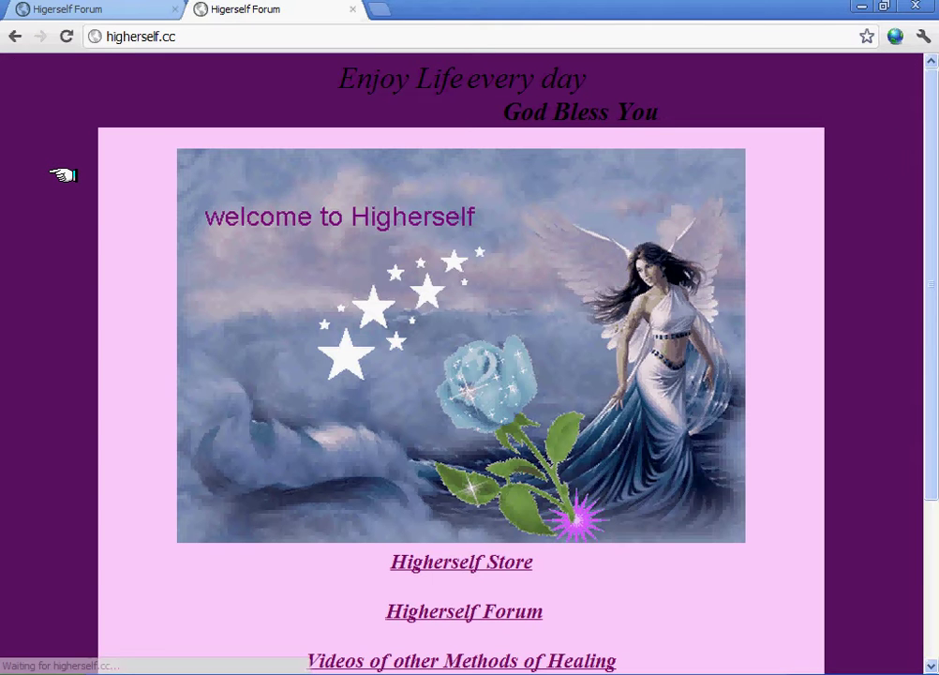
scroll(61, 174, "down", 6)
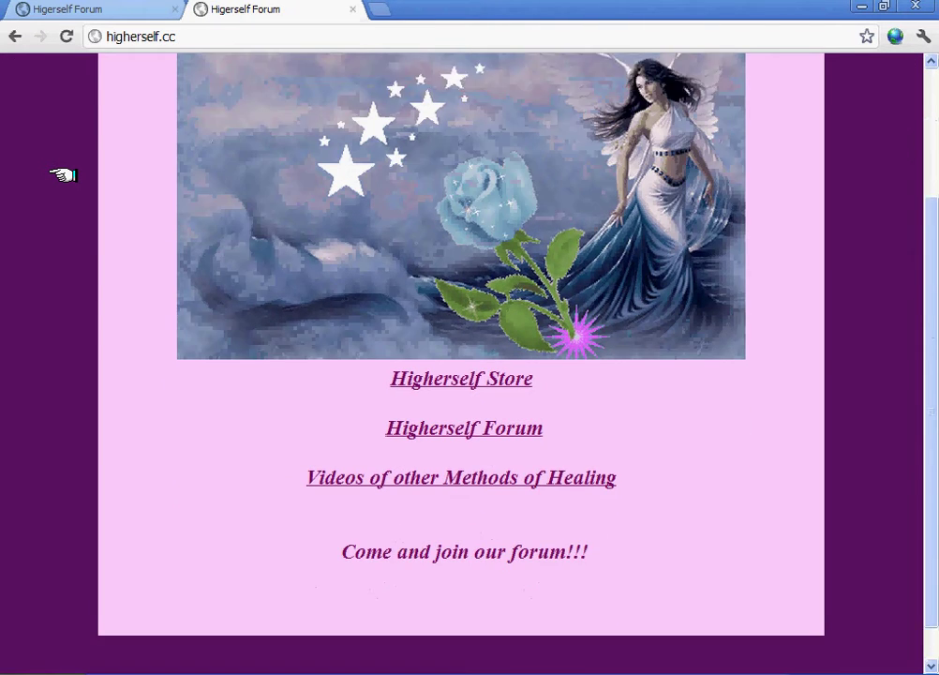
scroll(61, 175, "up", 6)
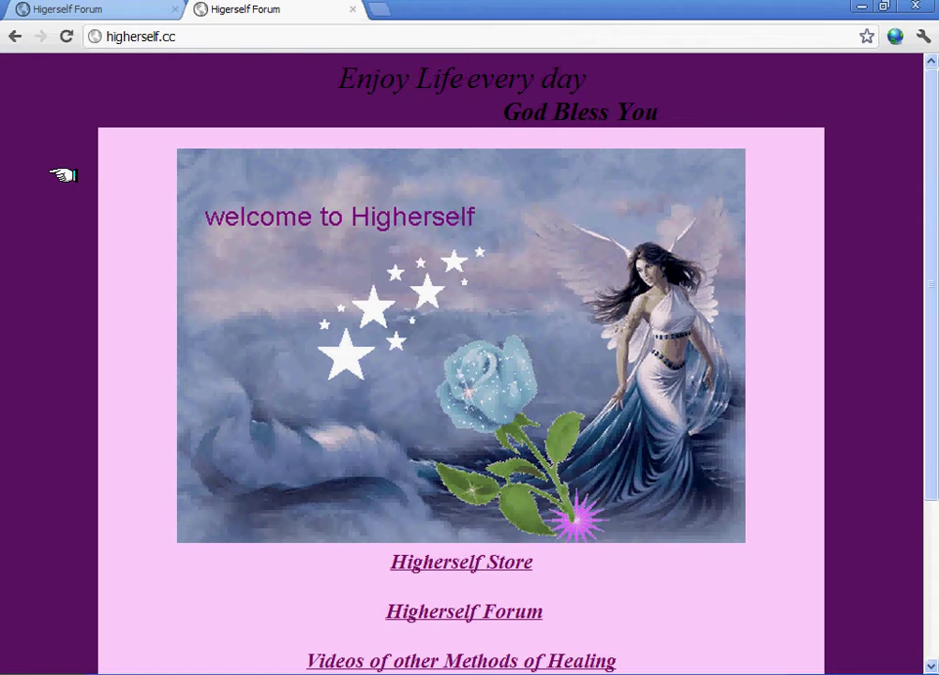
left_click(20, 38)
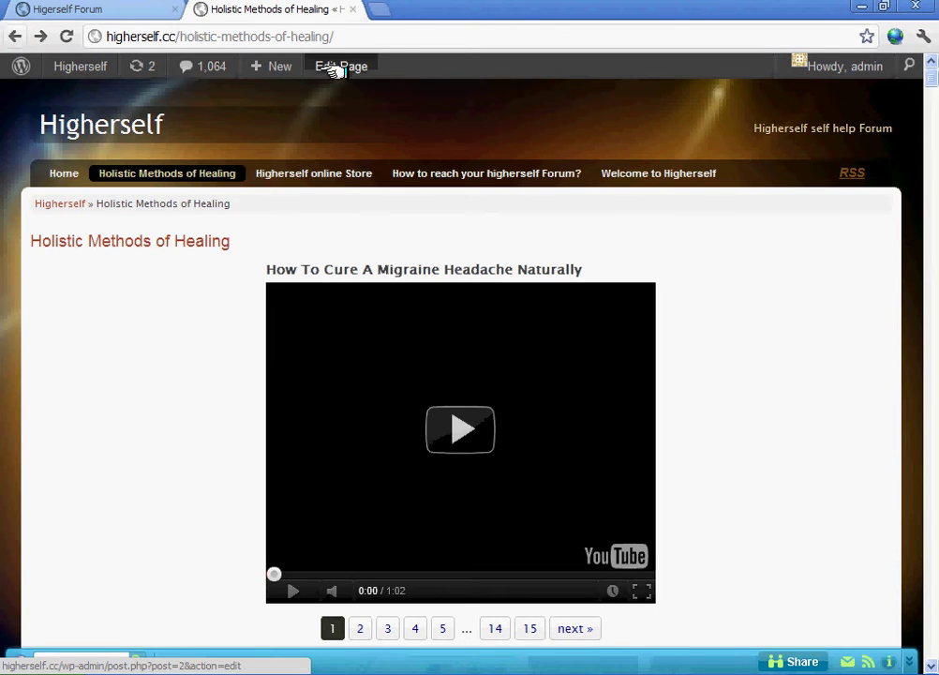
mouse_move(83, 65)
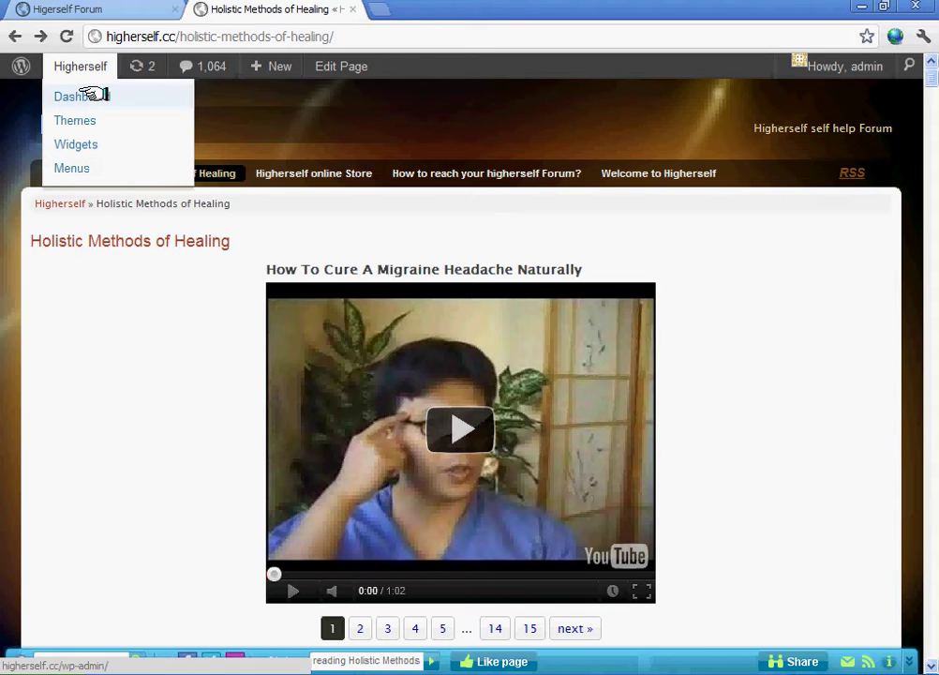
- Go to the Dashboard and open Appearance > Editor on Glowing Amber's style.css
left_click(94, 94)
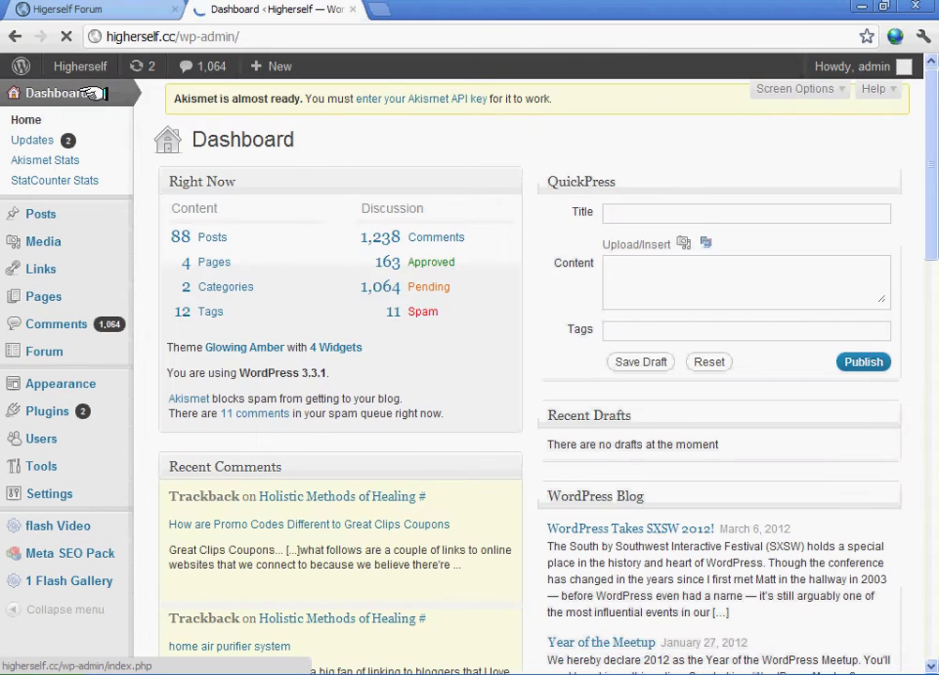
mouse_move(122, 268)
mouse_move(117, 389)
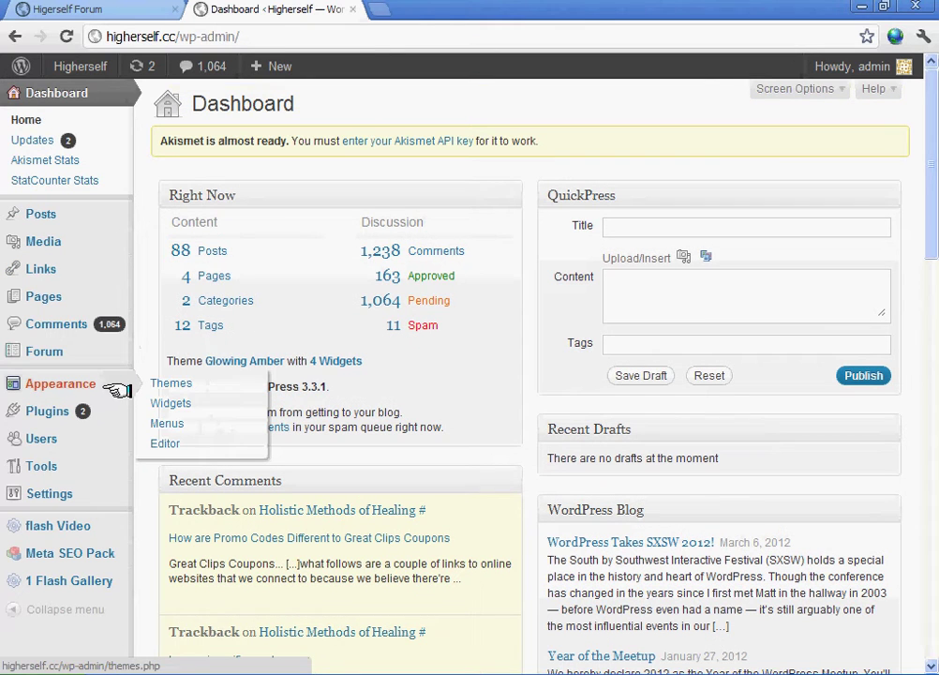
left_click(191, 442)
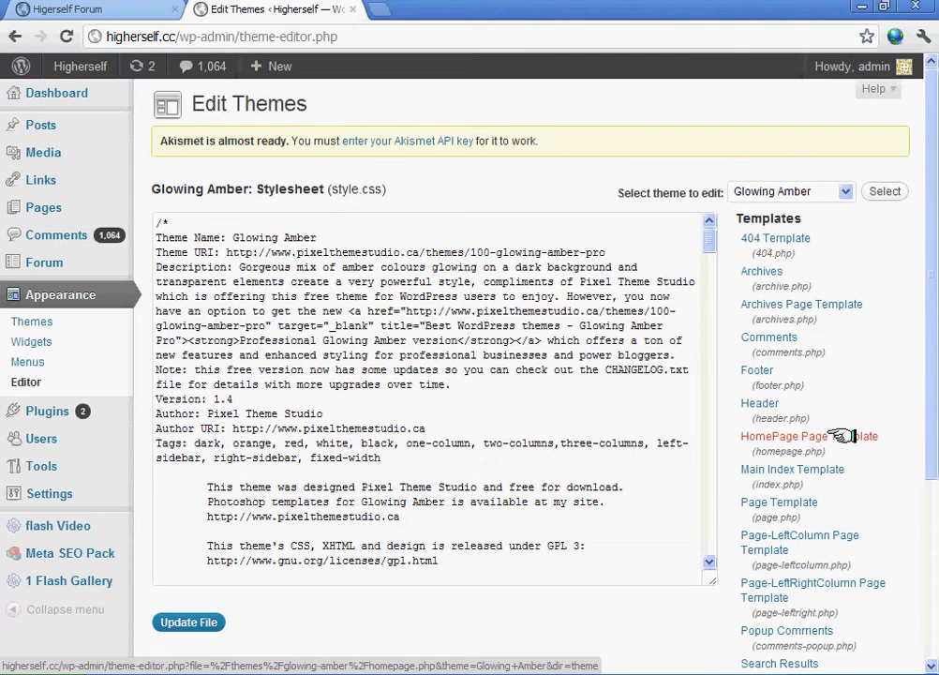
- Load homepage.php and scroll through its hand-coded HTML to the end, then back to the table markup
left_click(844, 436)
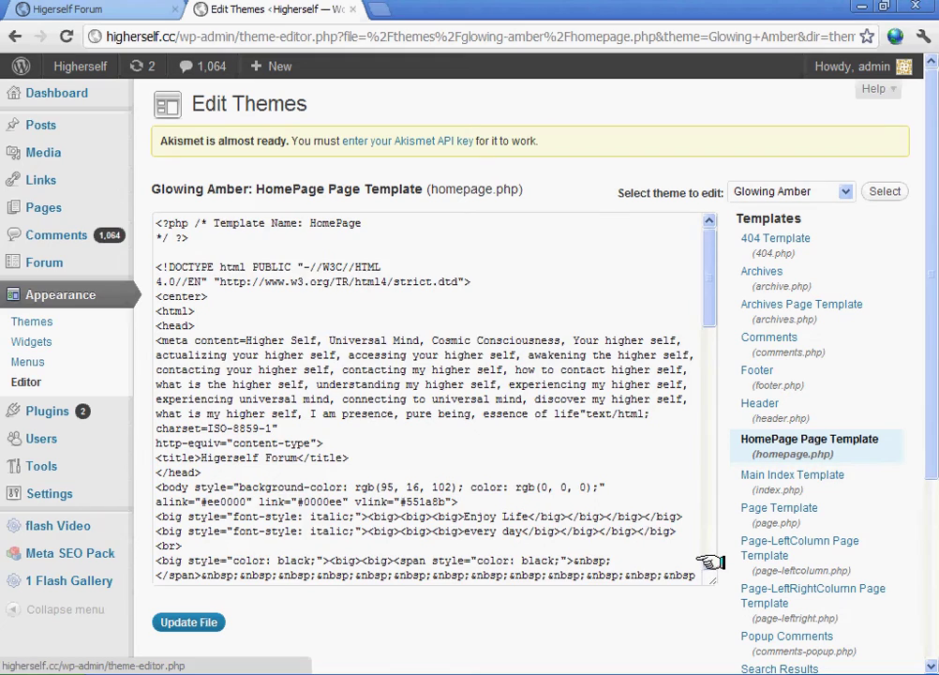
scroll(710, 563, "down", 2)
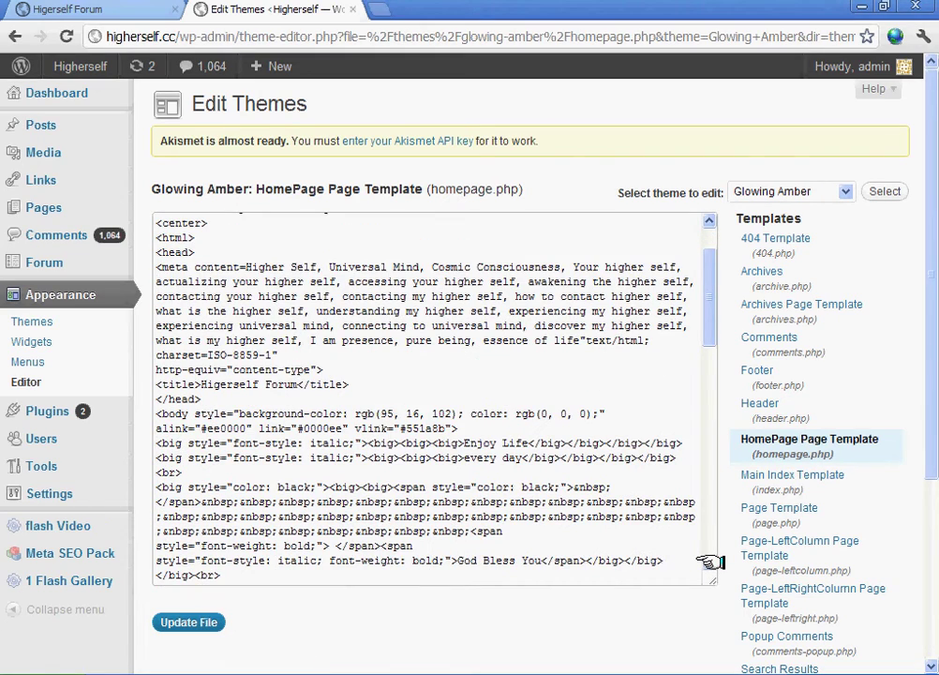
scroll(710, 563, "down", 10)
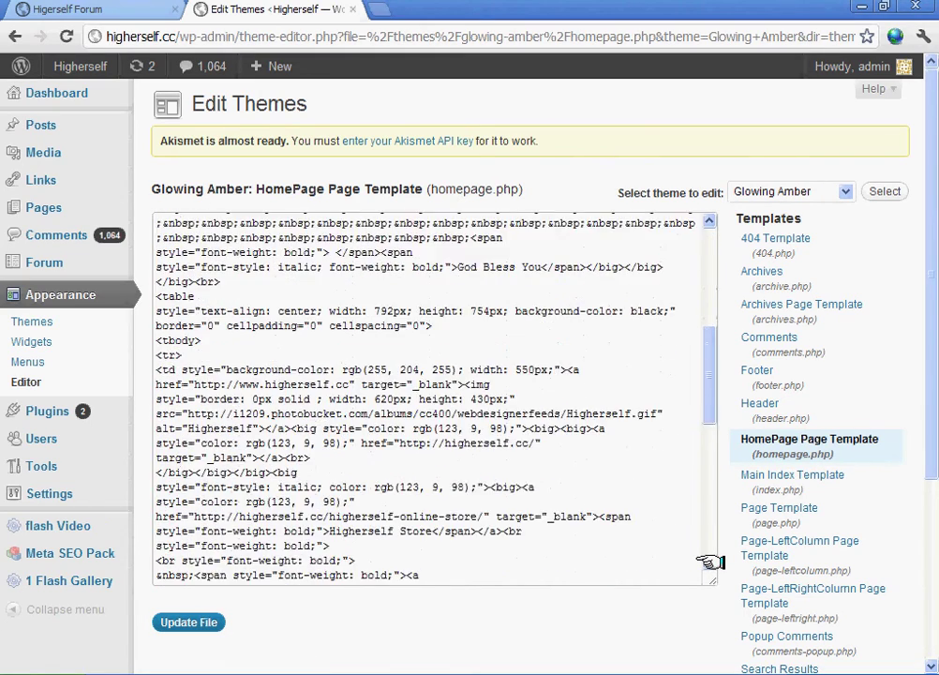
scroll(709, 562, "down", 1)
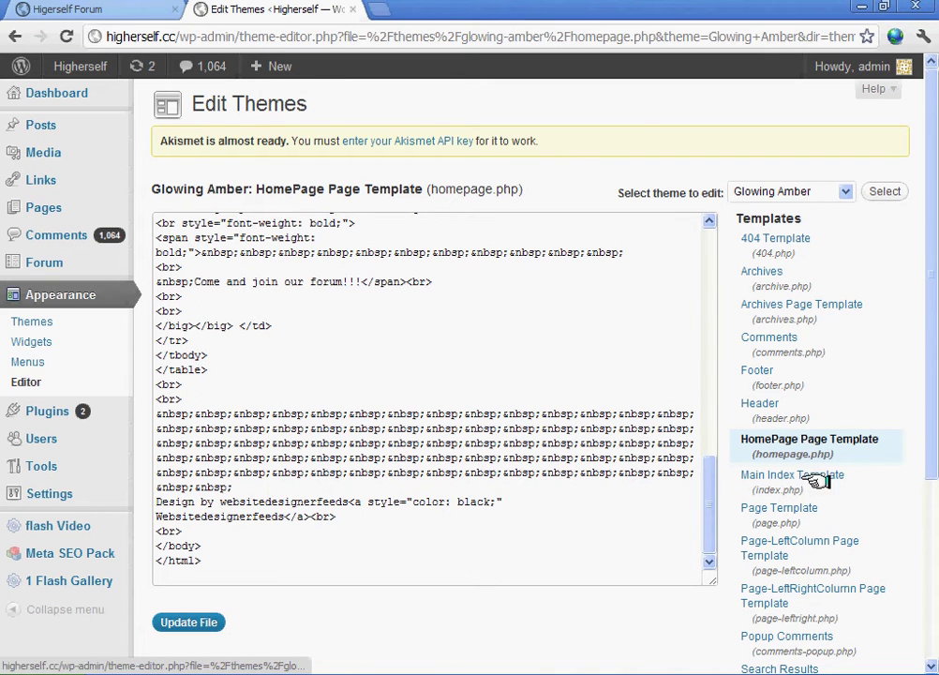
scroll(868, 365, "down", 3)
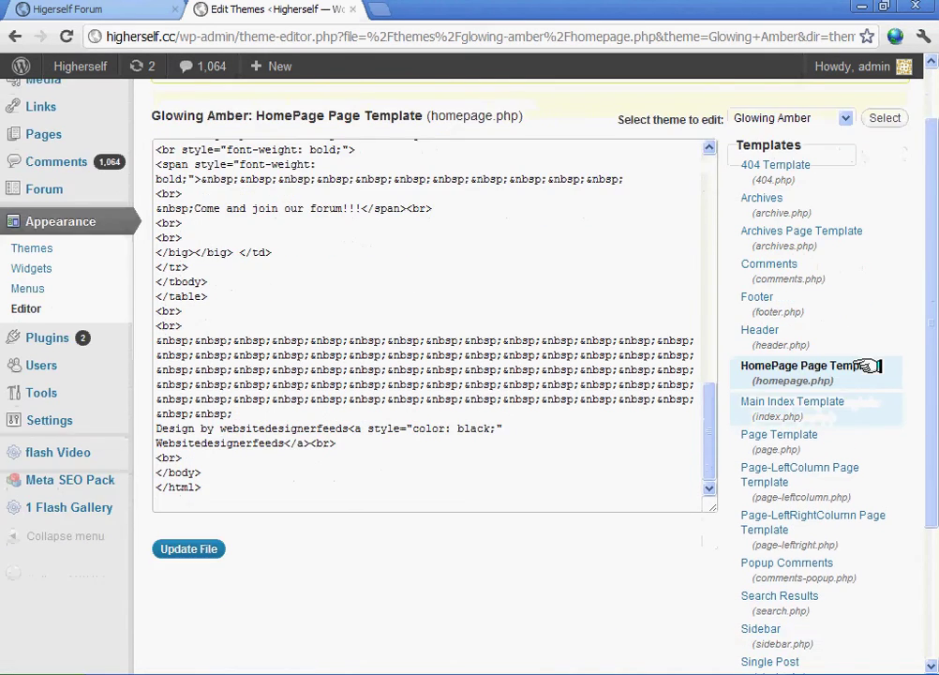
key("Up")
key("Up")
key("Up")
key("Up")
key("Up")
key("Up")
key("Up")
key("Up")
key("Up")
key("Up")
key("Up")
key("Up")
key("Up")
key("Up")
key("Up")
key("Up")
key("Up")
key("Up")
key("Up")
key("Up")
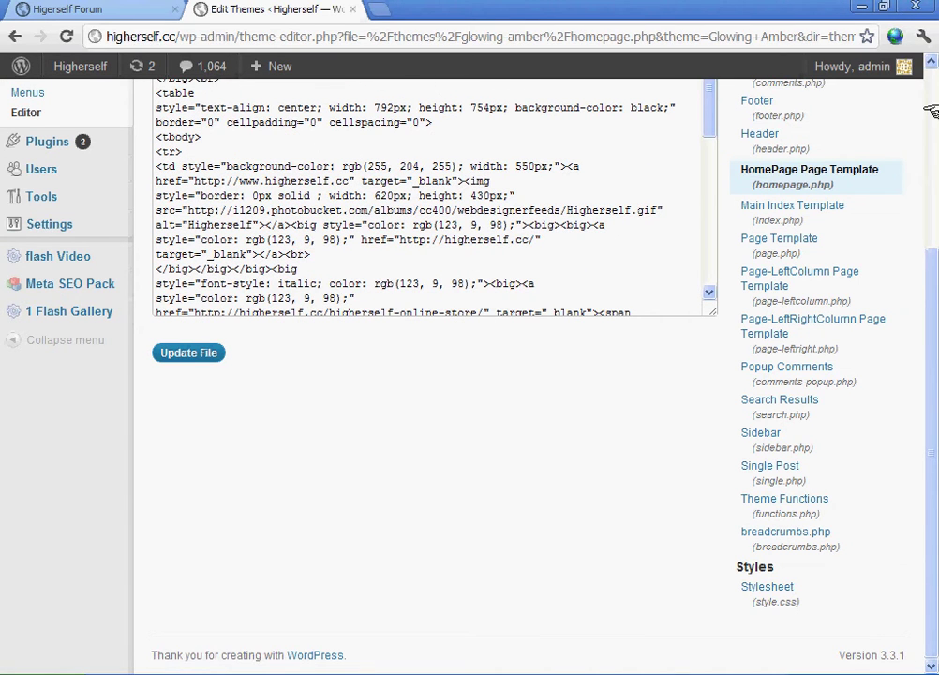
scroll(933, 68, "up", 3)
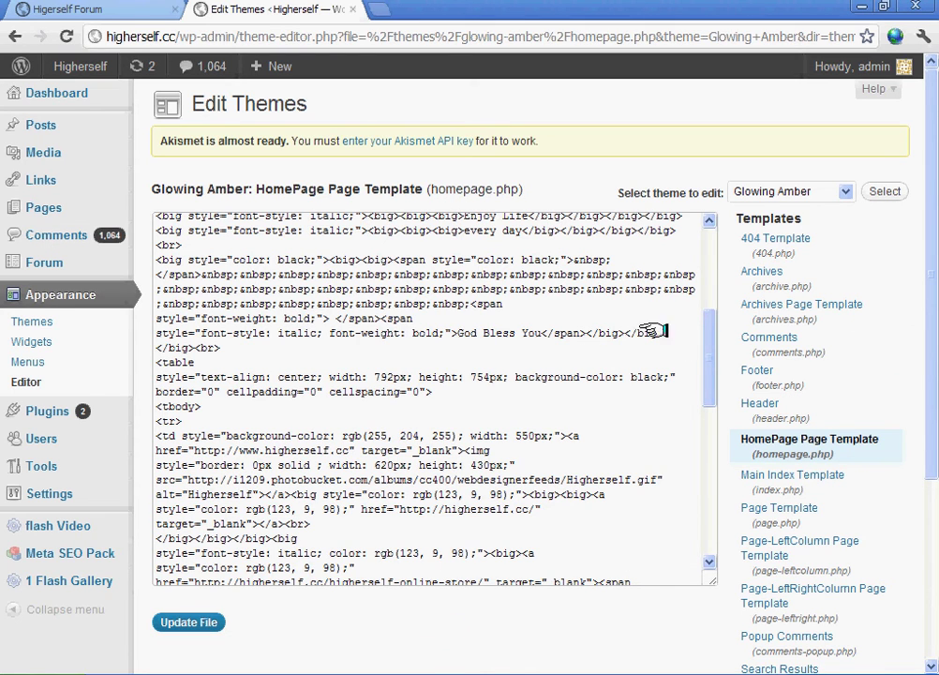
scroll(703, 223, "up", 6)
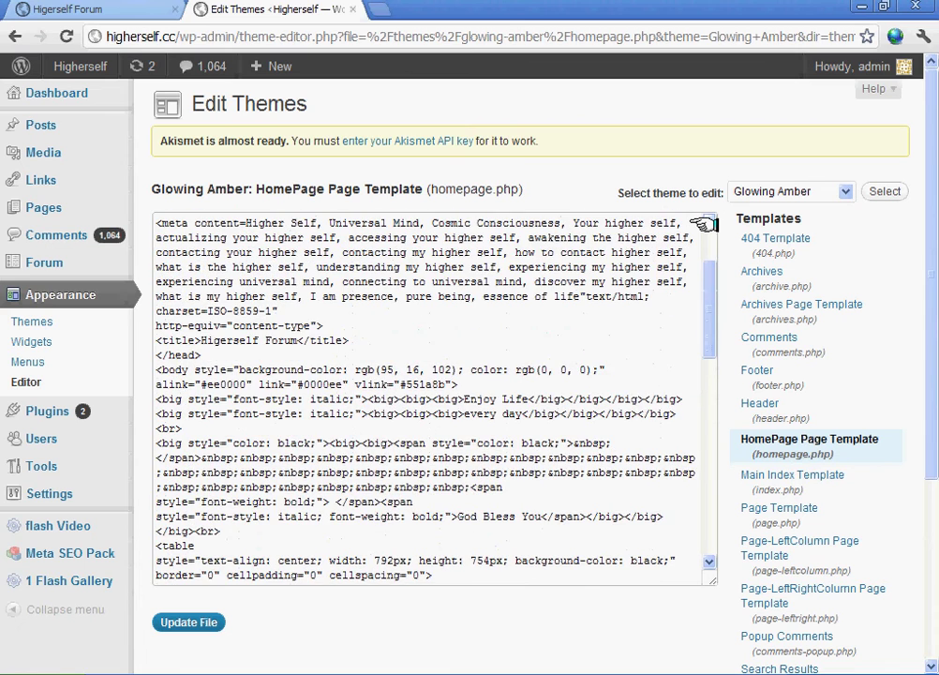
scroll(703, 223, "up", 1)
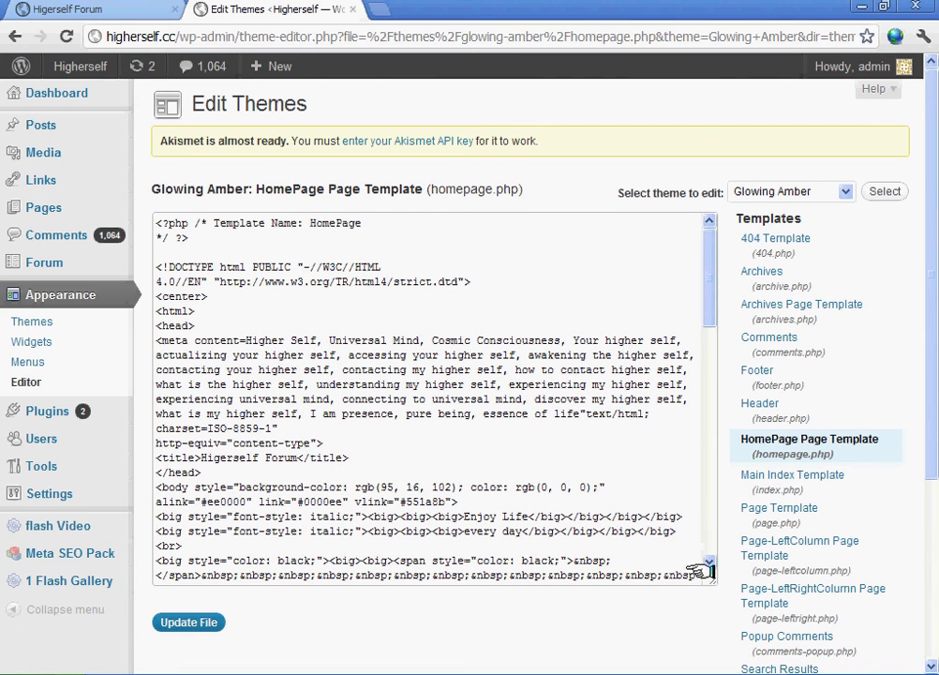
scroll(705, 564, "down", 8)
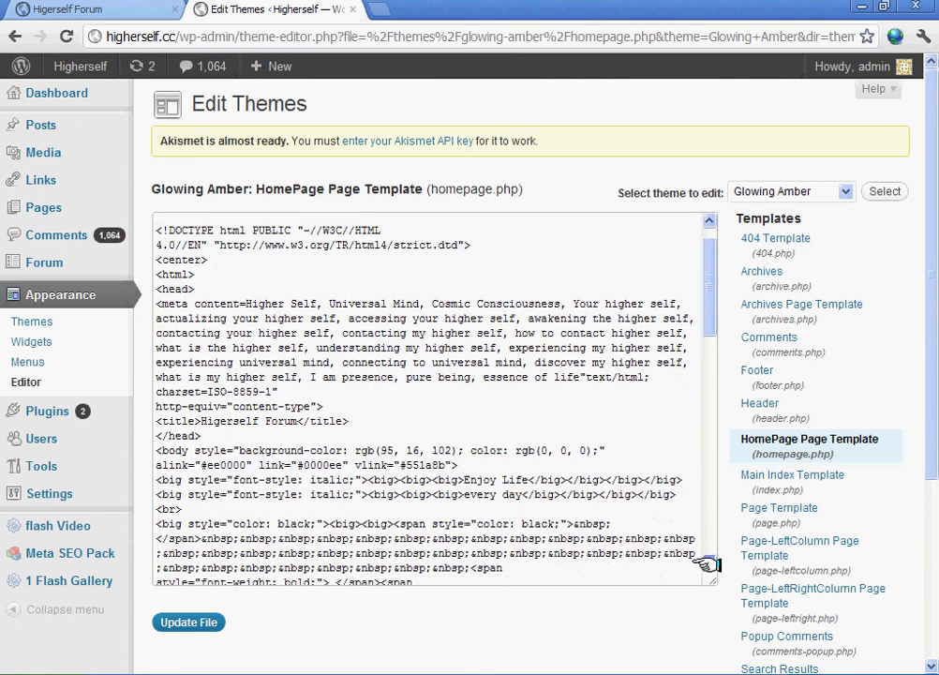
- Go to the live higherself.cc site through Visit Site under the admin bar's Higherself menu
mouse_move(87, 71)
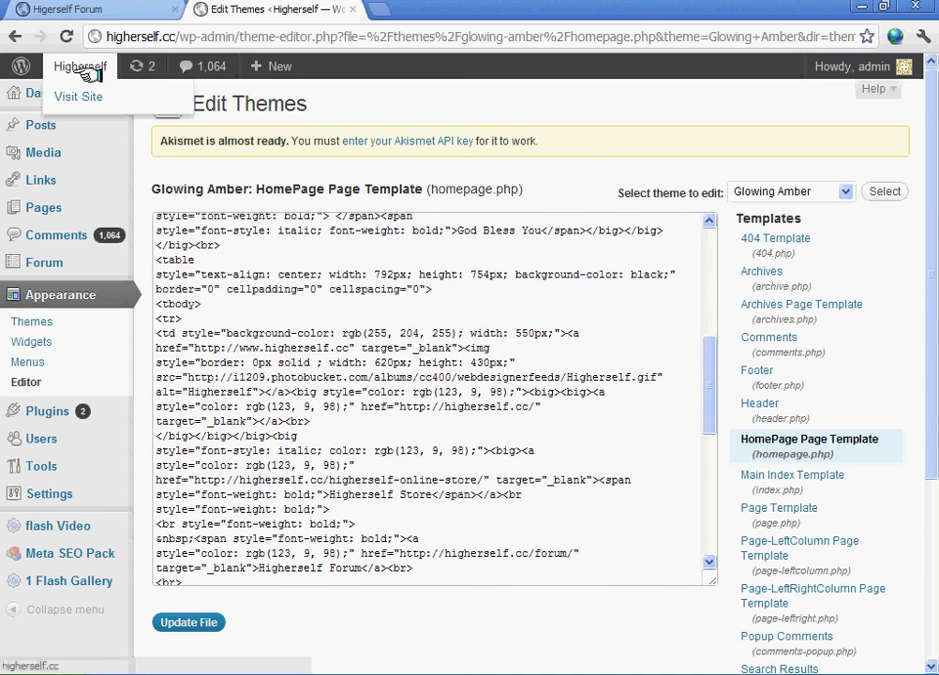
left_click(86, 94)
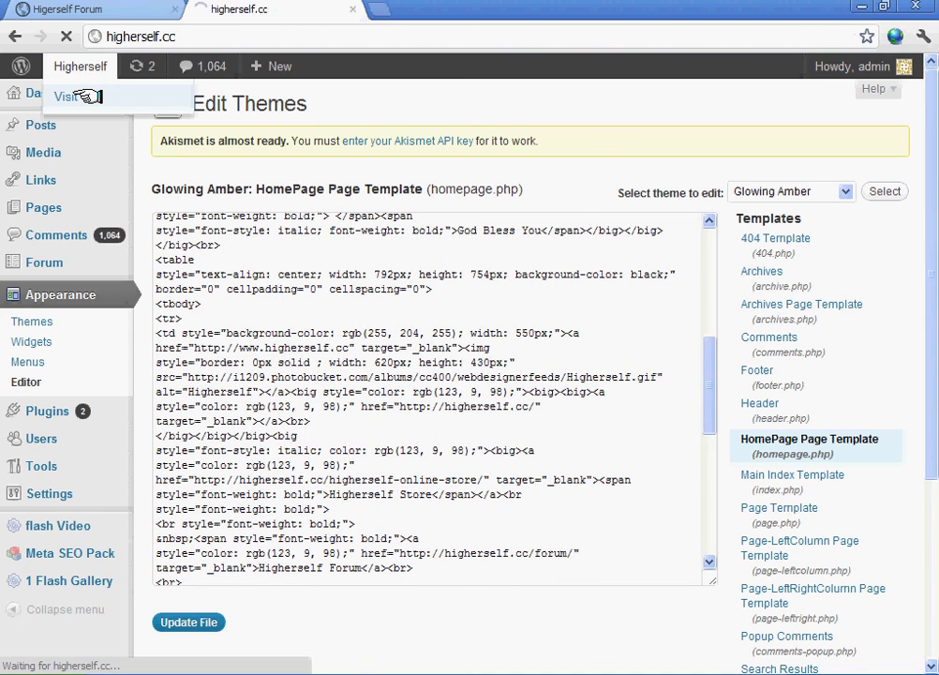